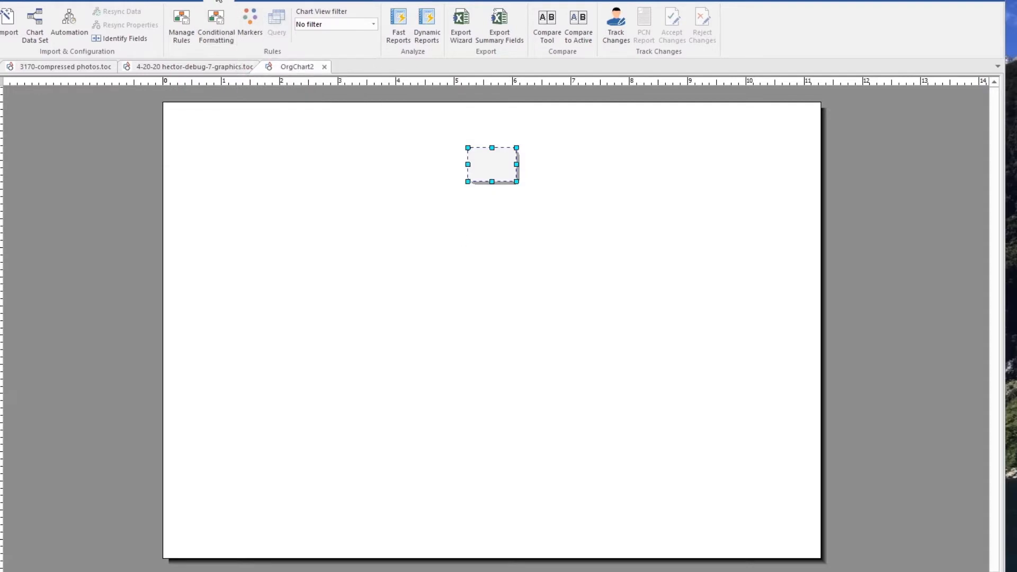
# Start a data import and accept the two-column hierarchy with Employee Number as position and Manager ID Number as Reports to.
pyautogui.click(8, 22)
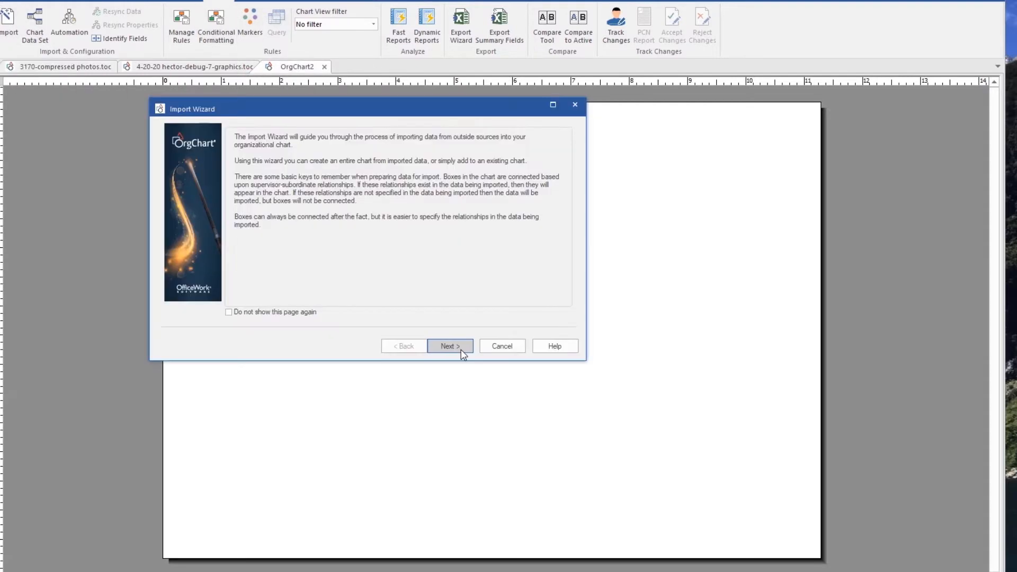
pyautogui.click(460, 349)
pyautogui.click(457, 349)
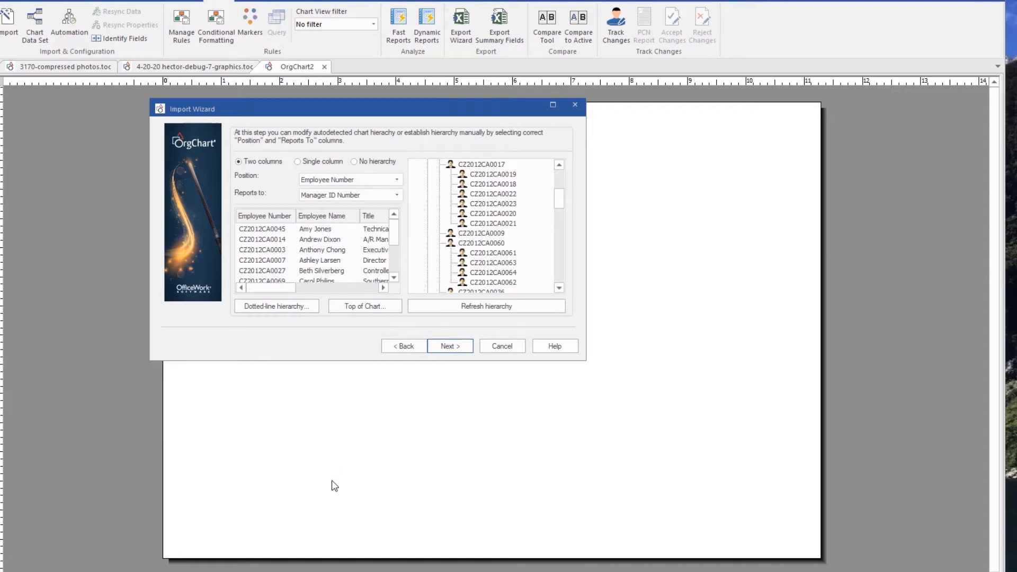
pyautogui.click(464, 348)
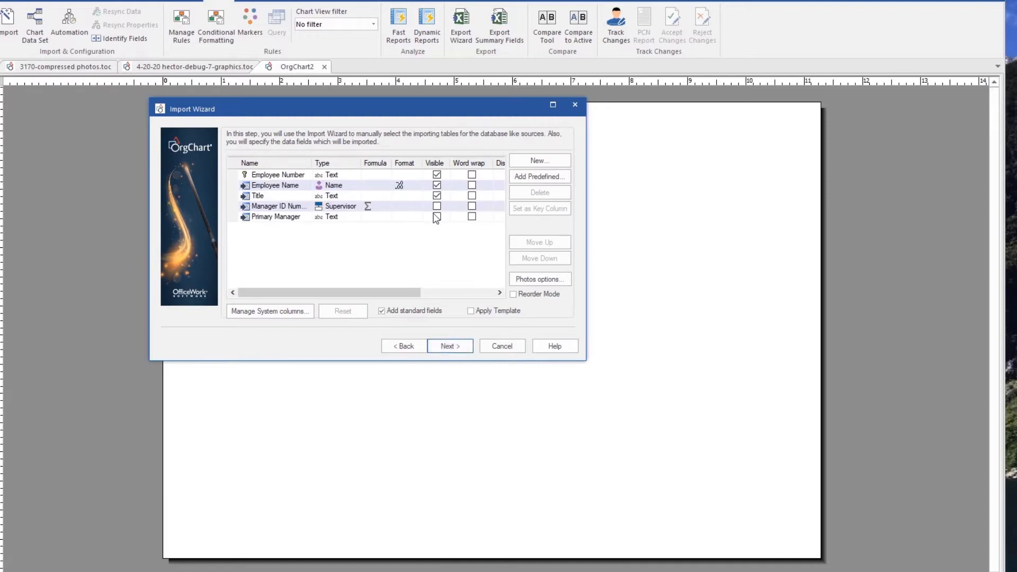
# Hide the Employee Number field and enable word wrap for the Title field in the import's field list.
pyautogui.click(436, 175)
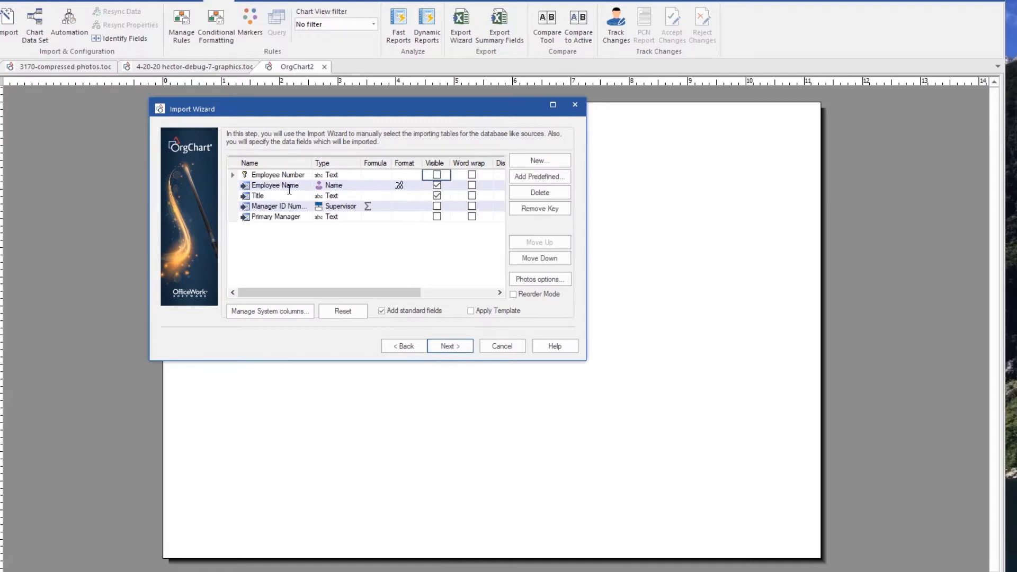
pyautogui.click(471, 196)
pyautogui.click(455, 346)
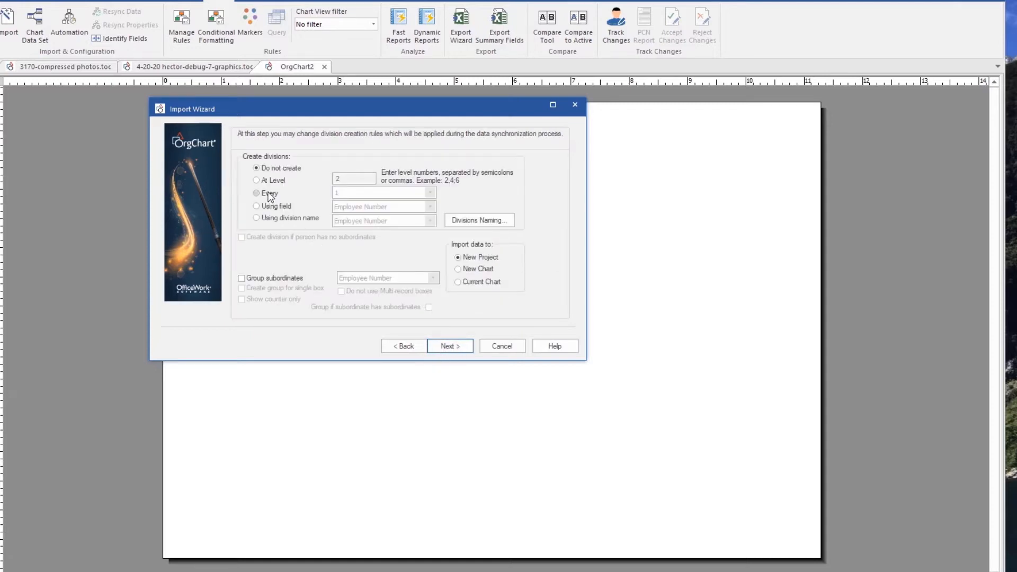
# Create divisions at every 1 level and import the data into a new project.
pyautogui.click(270, 196)
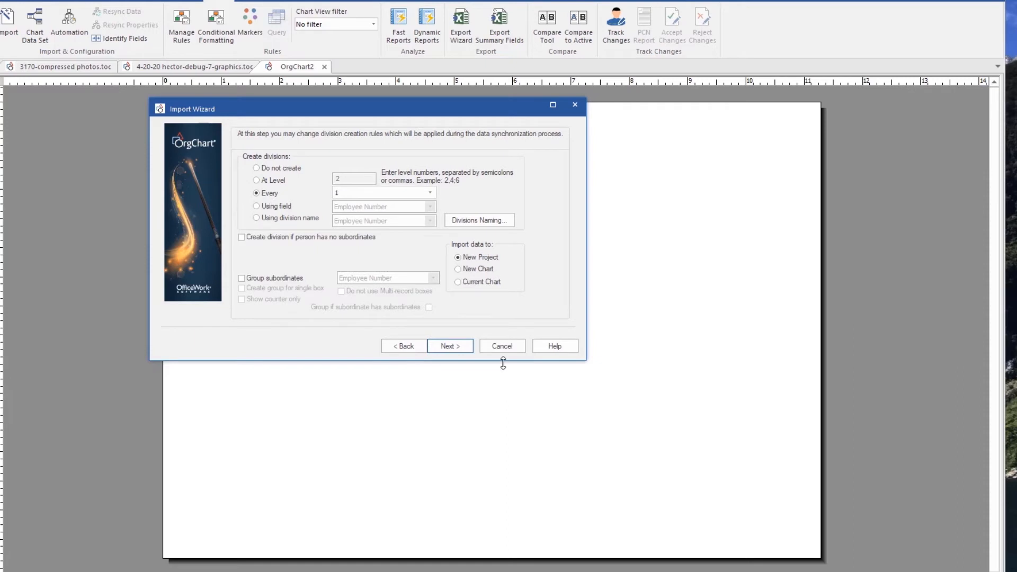
pyautogui.click(465, 346)
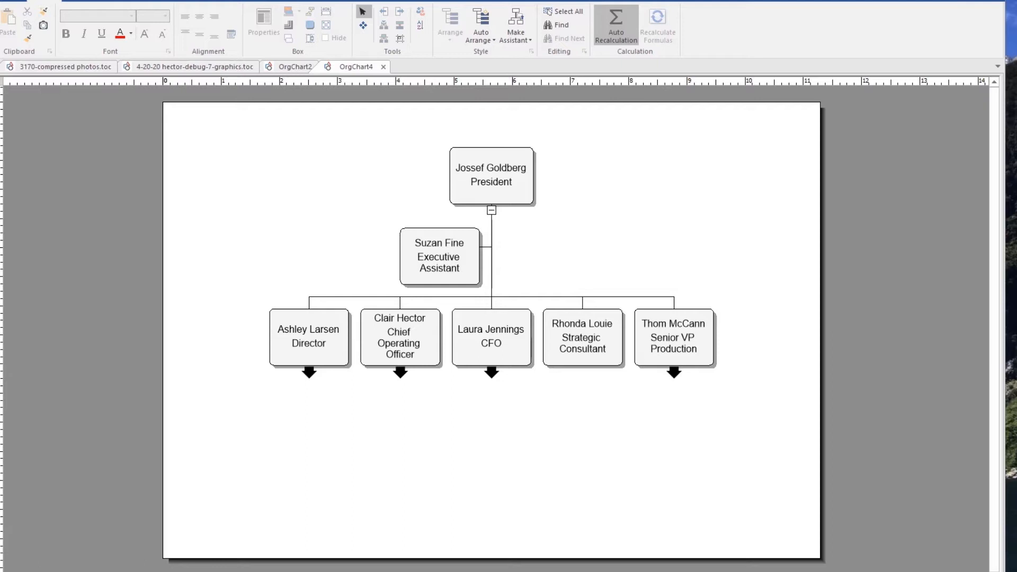
# Review the fields available for the box layout in the Box Properties, leaving the layout as it is.
pyautogui.hotkey('alt', 'Return')
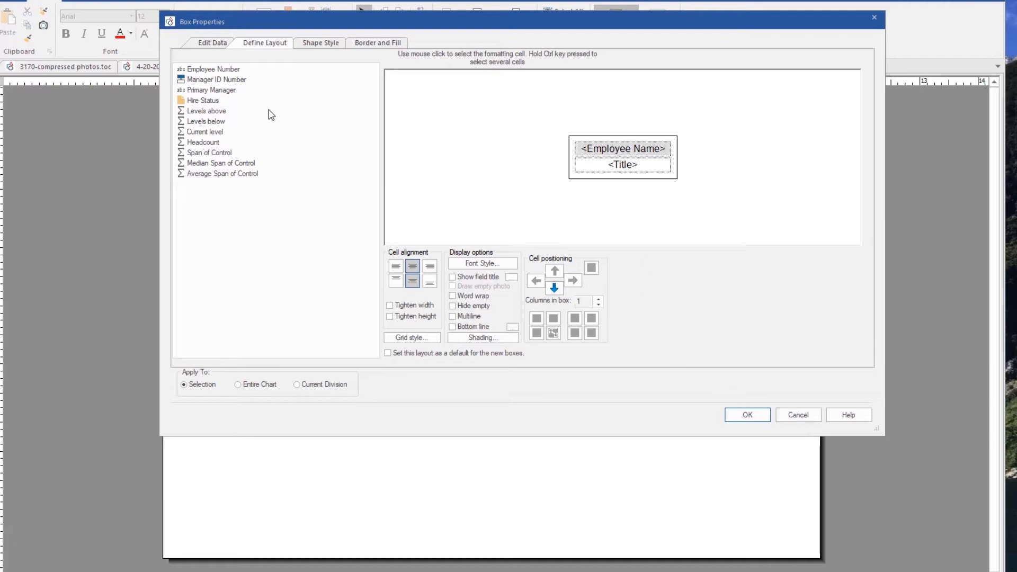
pyautogui.click(797, 415)
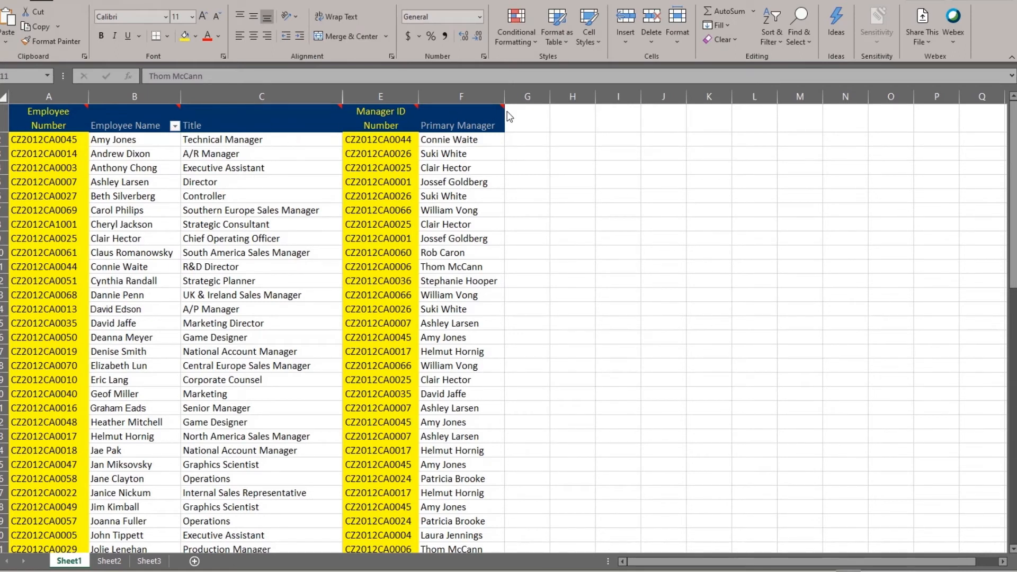
# Switch to the Excel workbook and add the column headers Salary in G1 and Photo in H1.
pyautogui.click(521, 116)
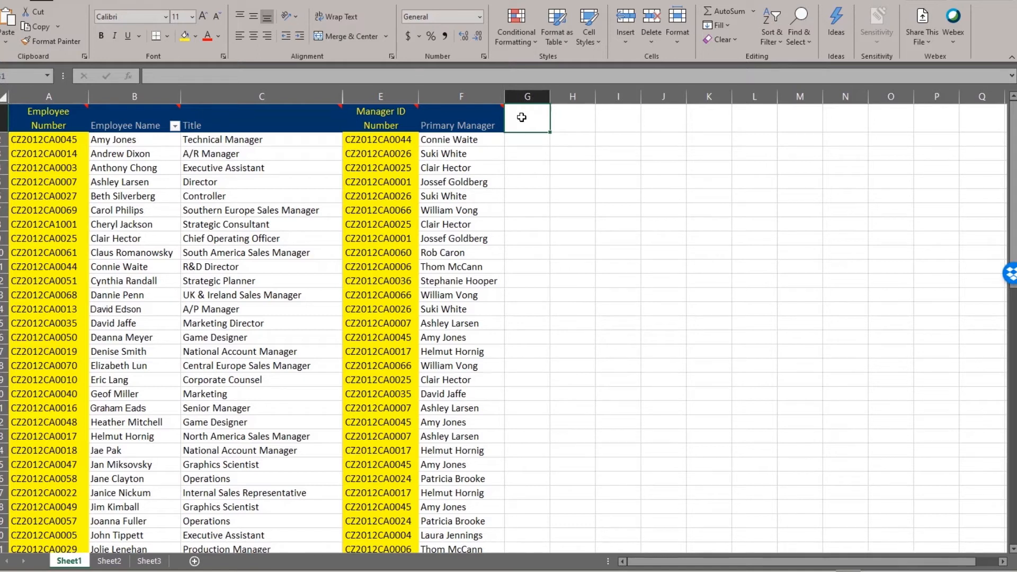
pyautogui.write('Salary')
pyautogui.press('Tab')
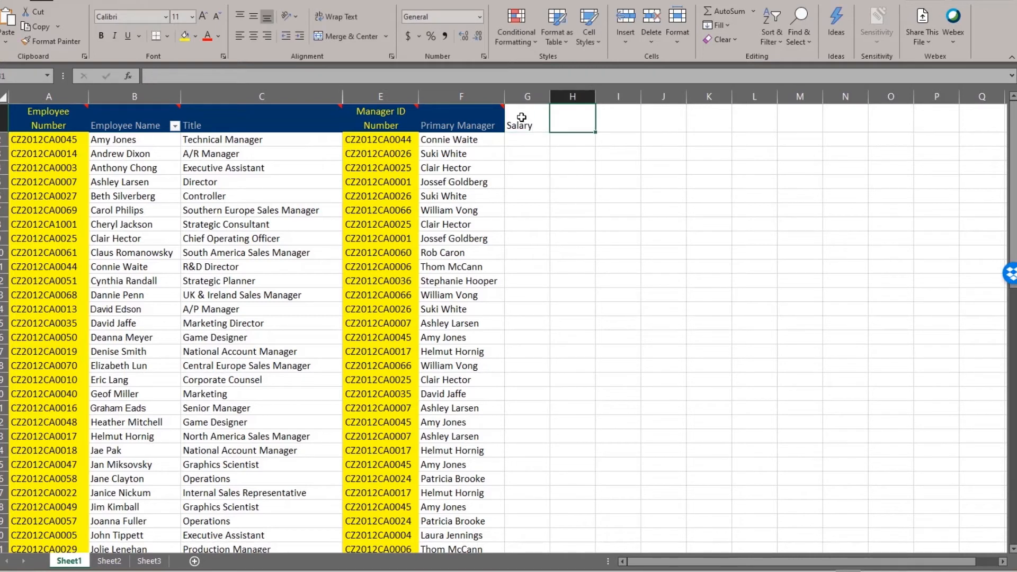
pyautogui.write('Photo')
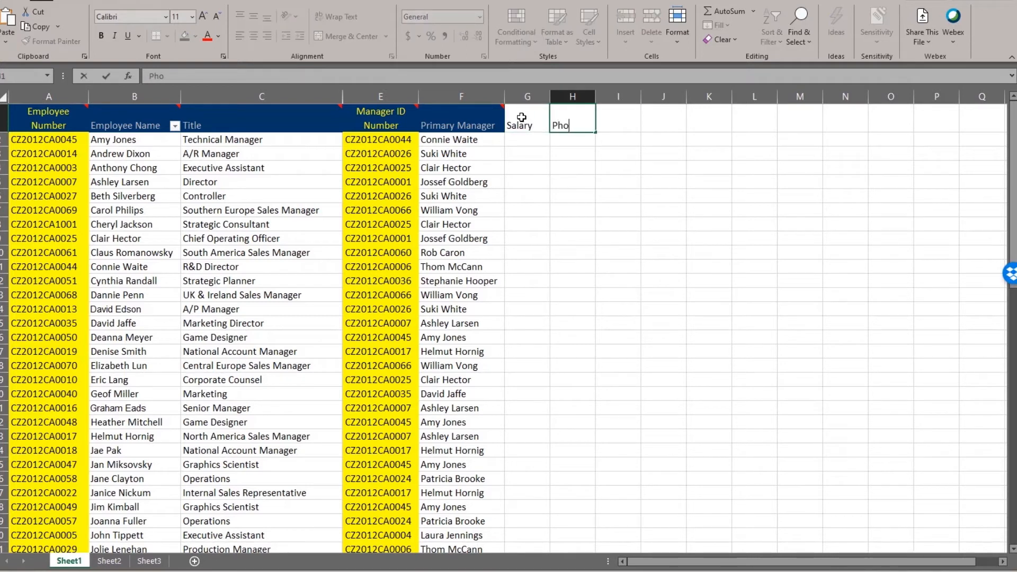
pyautogui.press('Return')
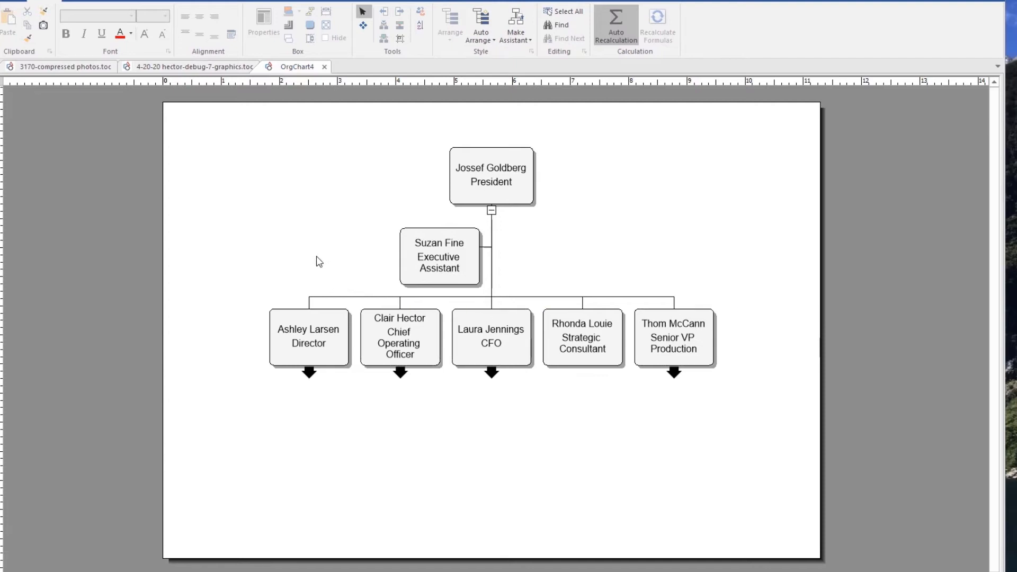
# Switch back to OrgChart and add a Salary field of type Currency to the chart data set.
pyautogui.click(223, 2)
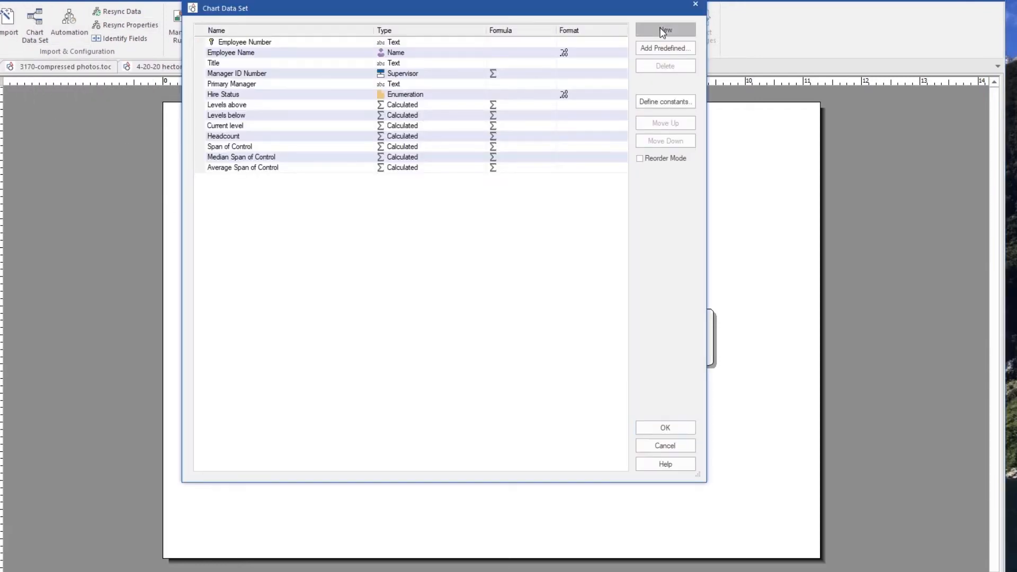
pyautogui.click(665, 30)
pyautogui.click(265, 176)
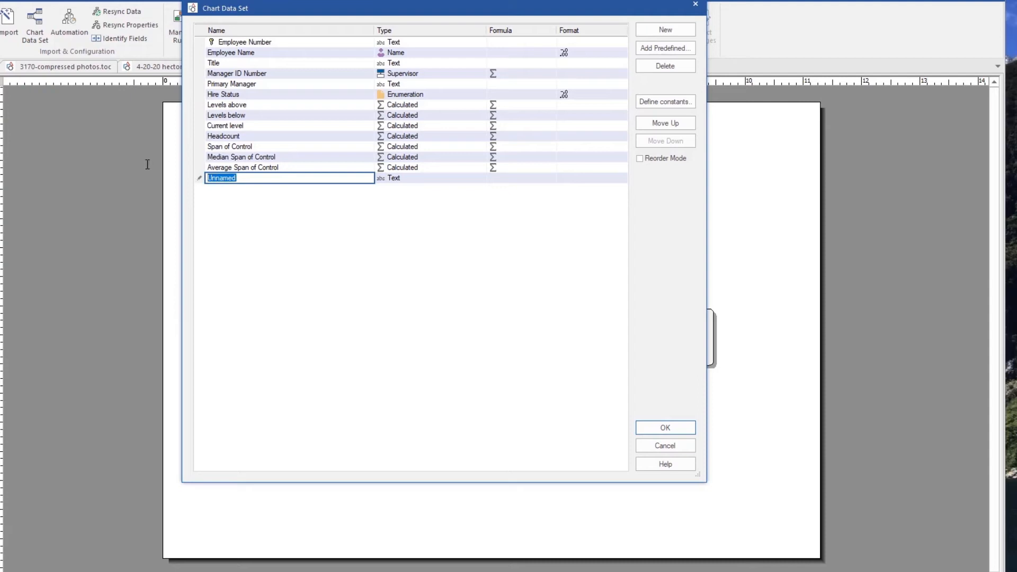
pyautogui.write('Salay')
pyautogui.press('BackSpace')
pyautogui.write('ry')
pyautogui.click(424, 180)
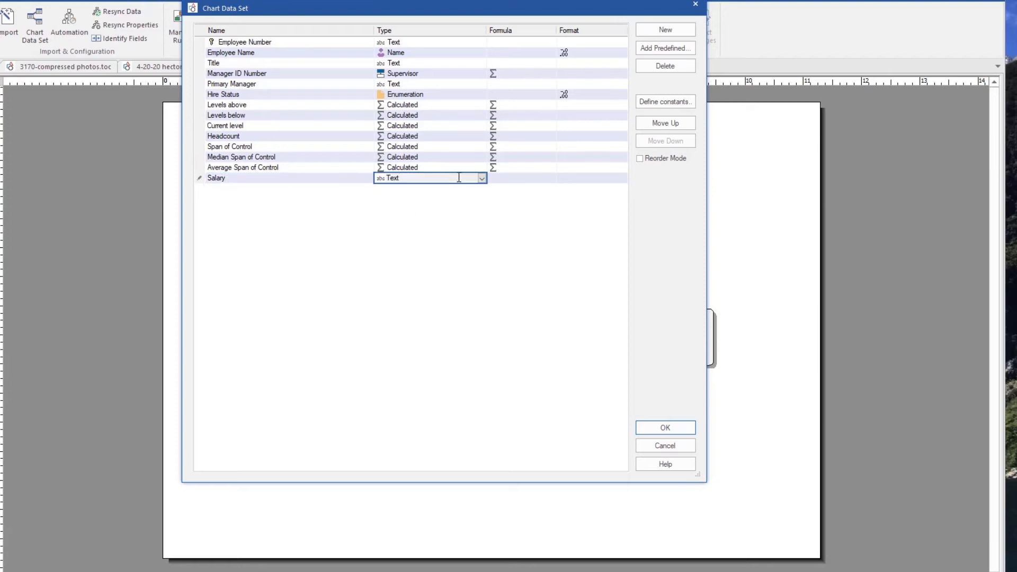
pyautogui.click(482, 179)
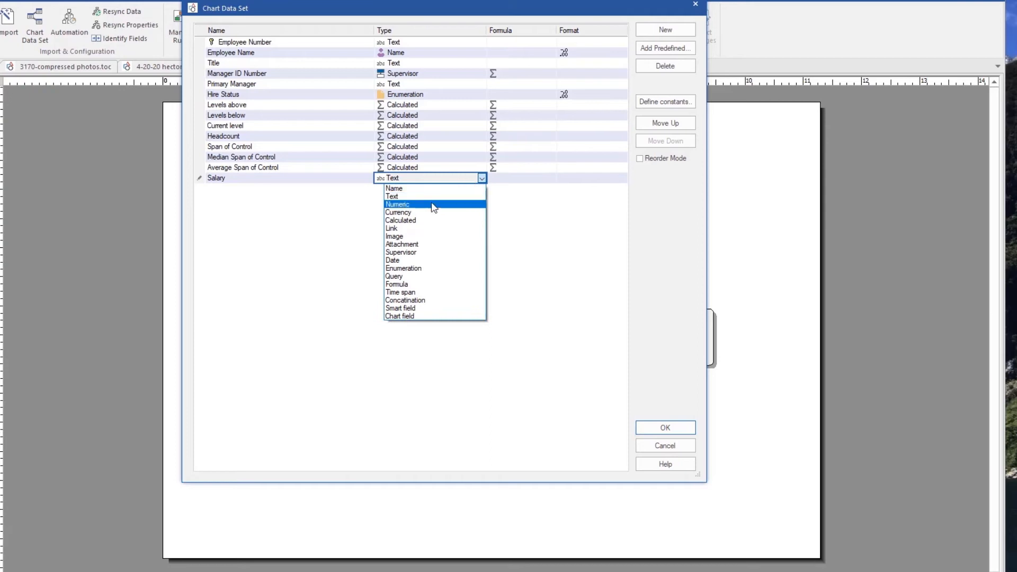
pyautogui.click(432, 215)
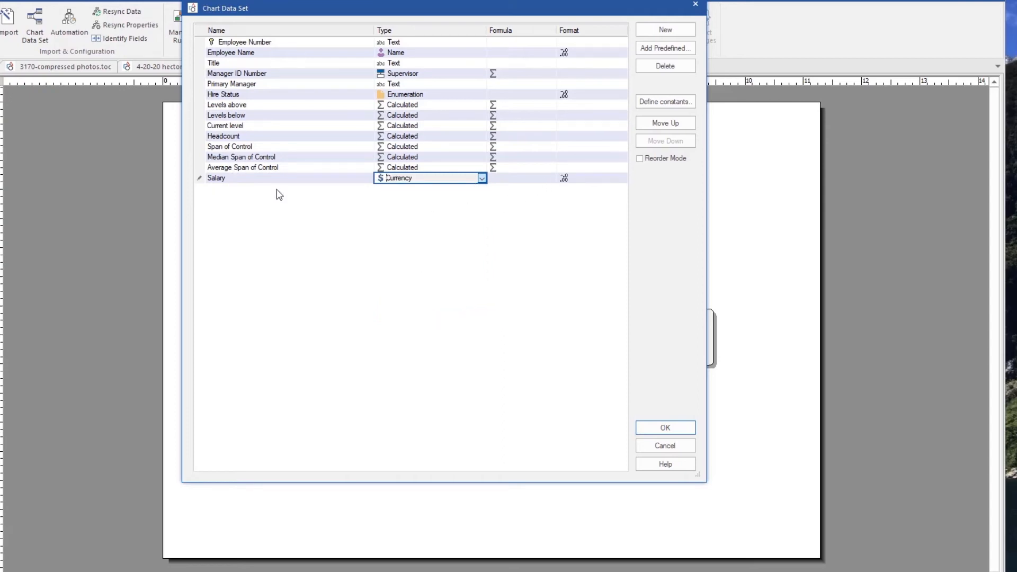
# Add a Photo field of type Image to the chart data set and save the data set.
pyautogui.click(682, 33)
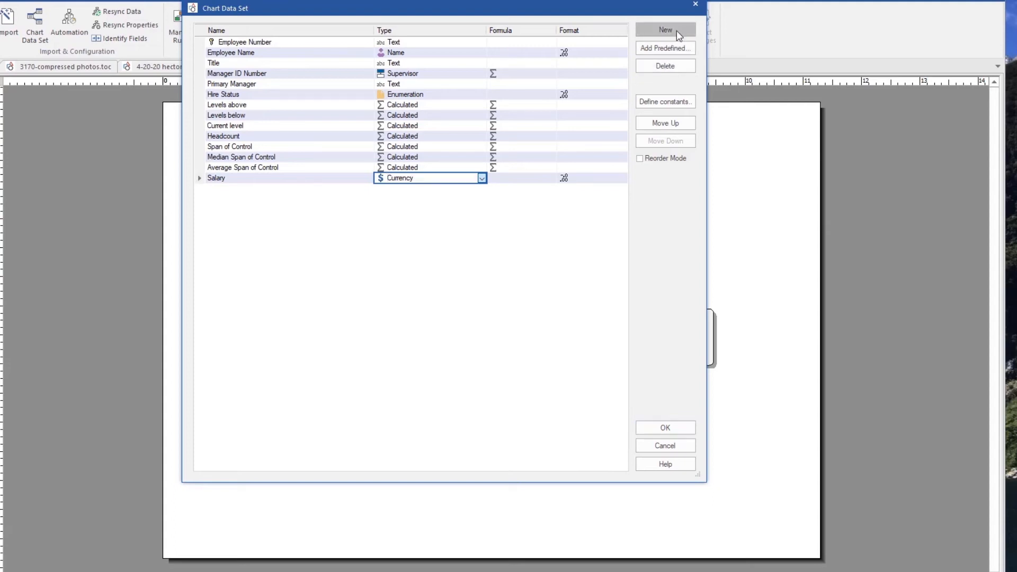
pyautogui.click(245, 191)
pyautogui.write('Phot')
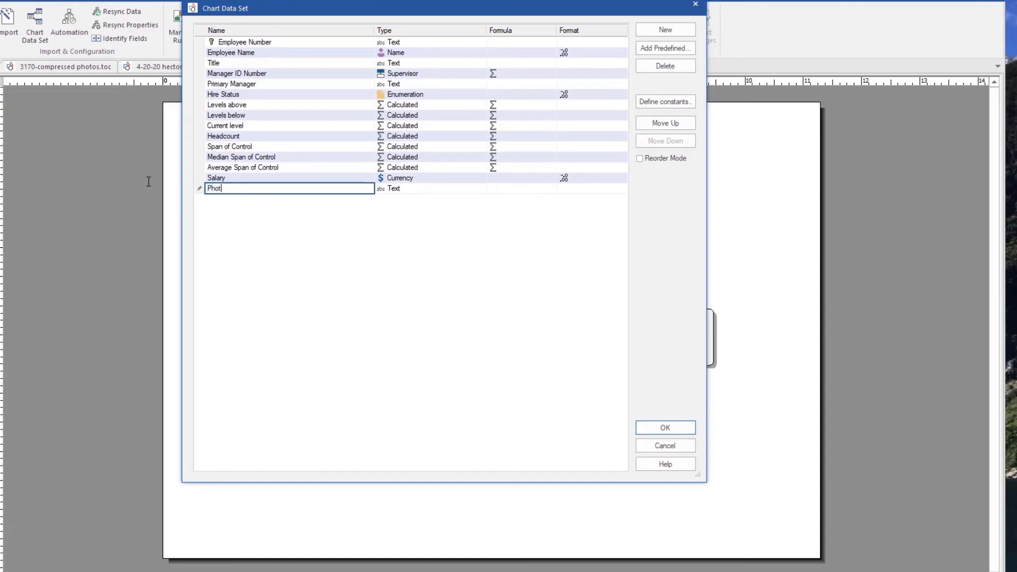
pyautogui.click(466, 187)
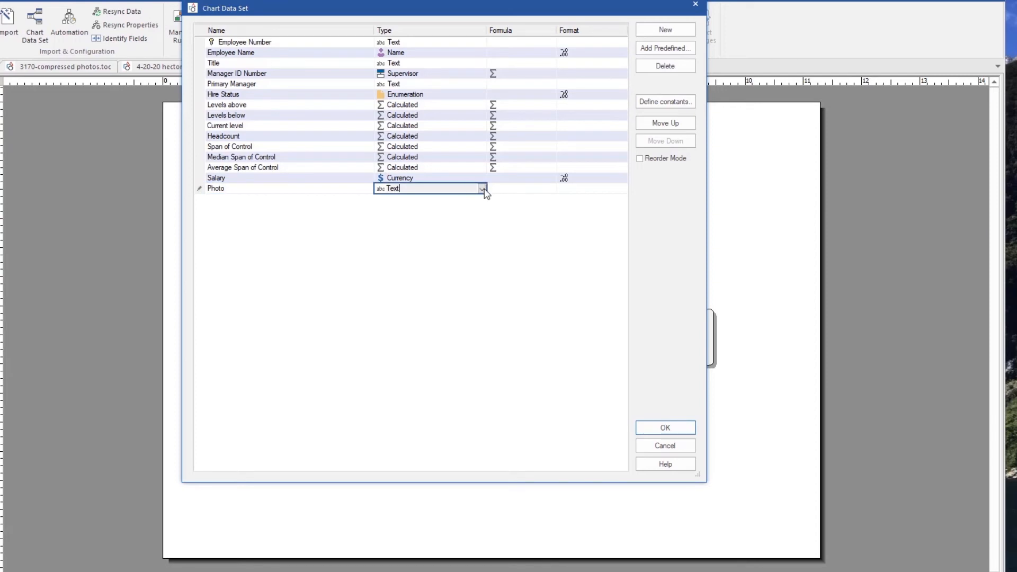
pyautogui.click(482, 189)
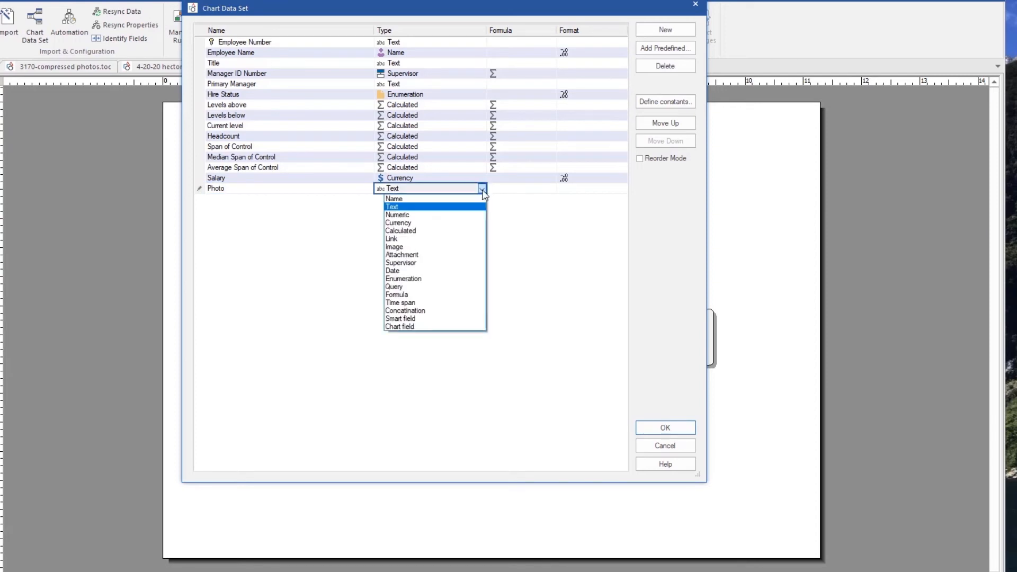
pyautogui.click(418, 247)
pyautogui.click(407, 252)
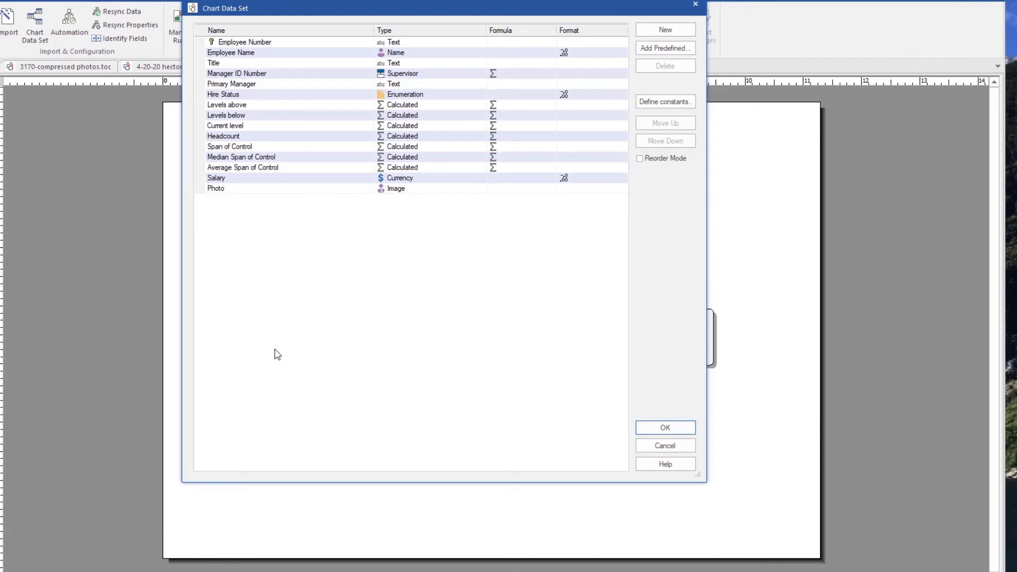
pyautogui.click(663, 428)
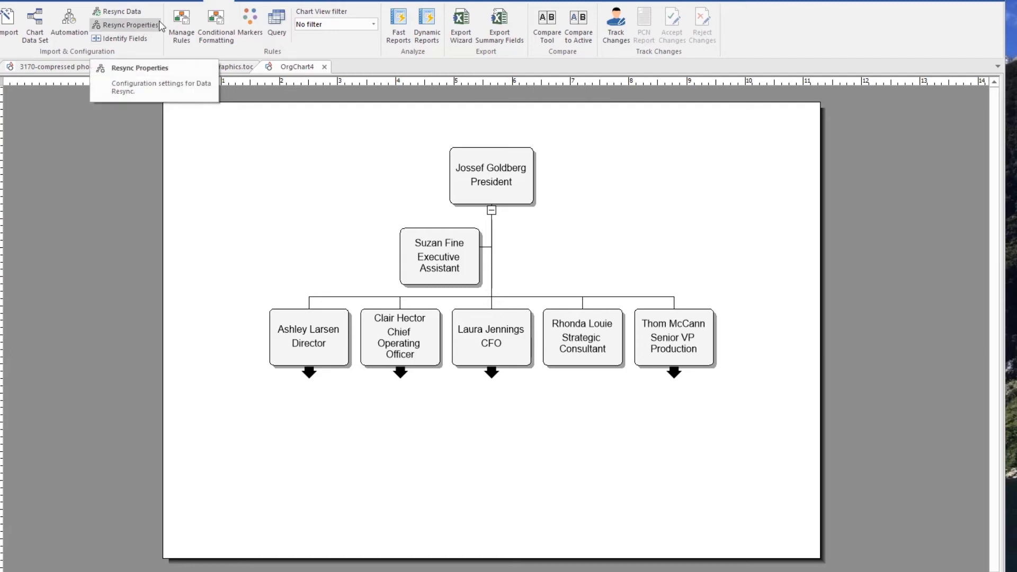
# Change the chart's resync data source file to Tutorial-2.xlsx in the New Headshots Charts folder.
pyautogui.click(109, 24)
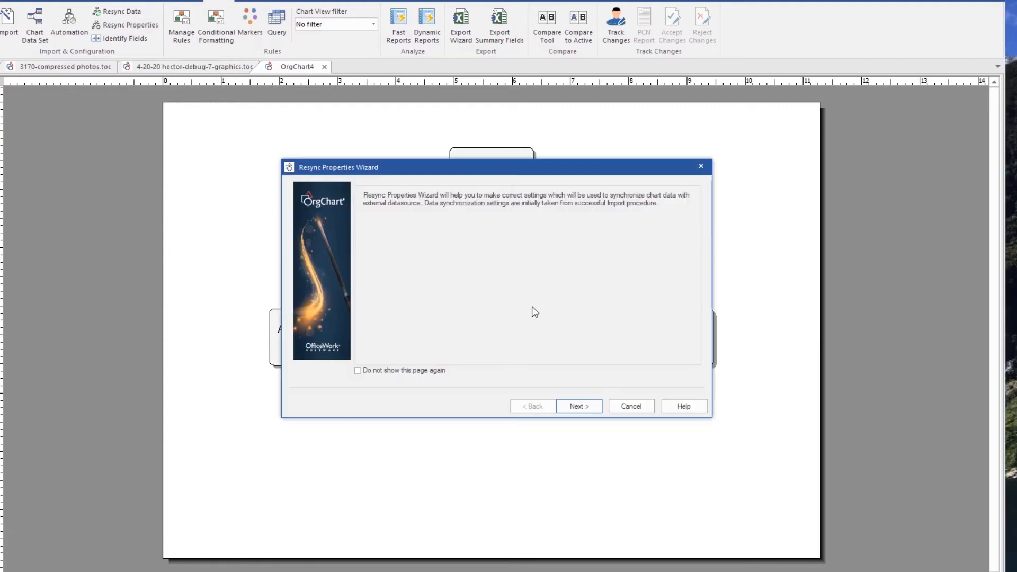
pyautogui.click(571, 406)
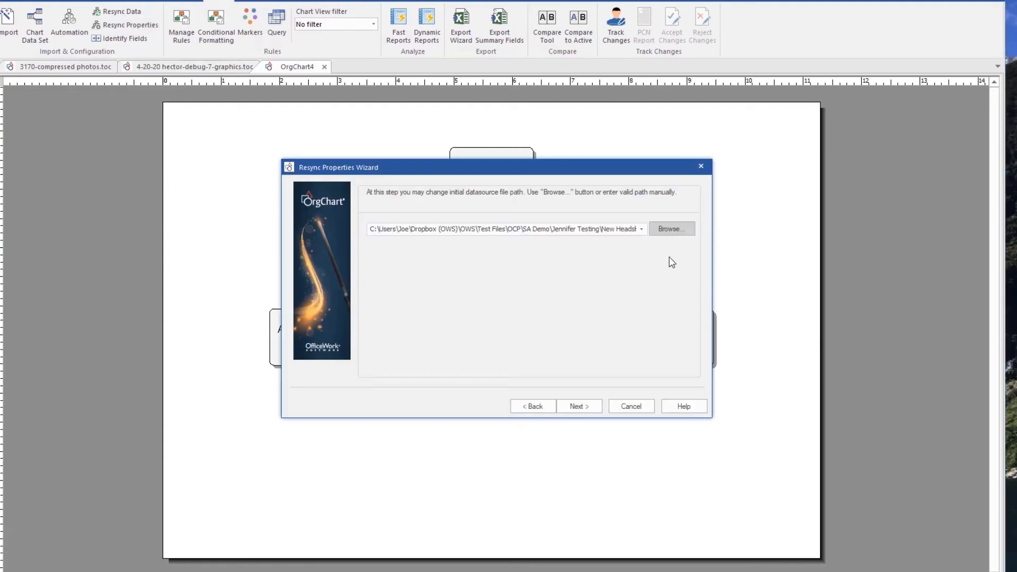
pyautogui.click(671, 228)
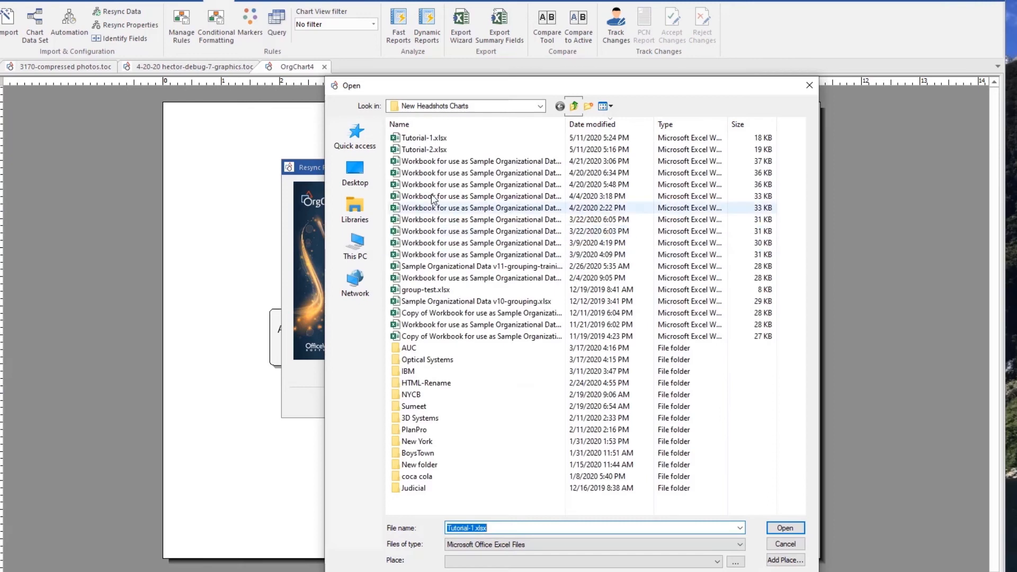
pyautogui.click(438, 150)
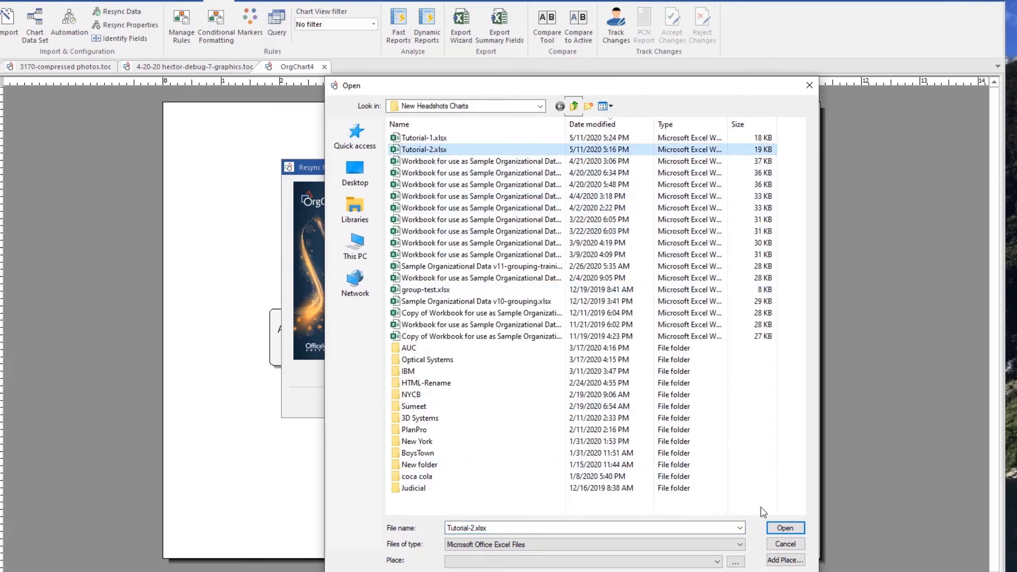
pyautogui.click(784, 528)
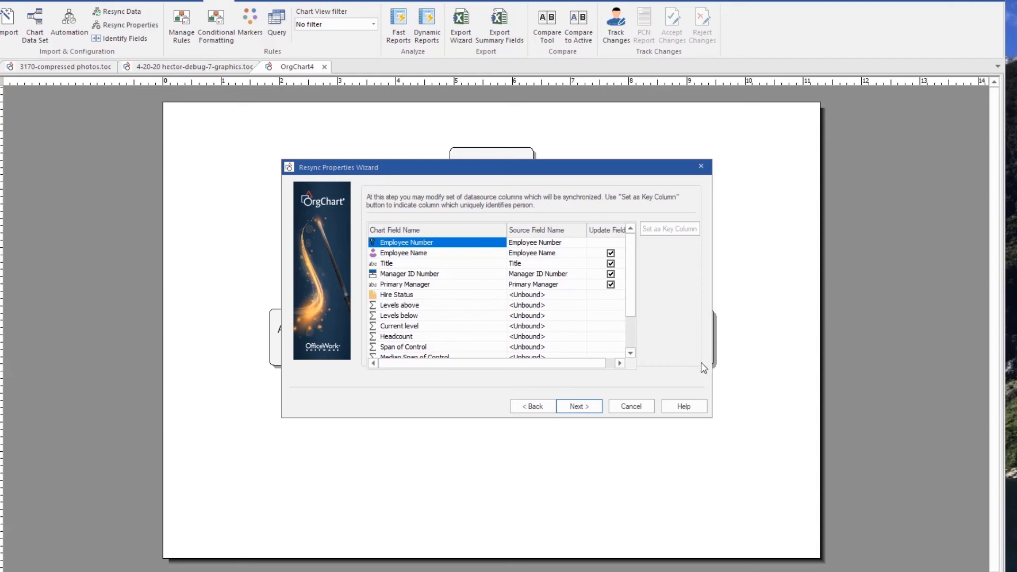
# Bind the Salary chart field to the Salary source field and enable updating it during resync.
pyautogui.click(630, 352)
pyautogui.click(630, 353)
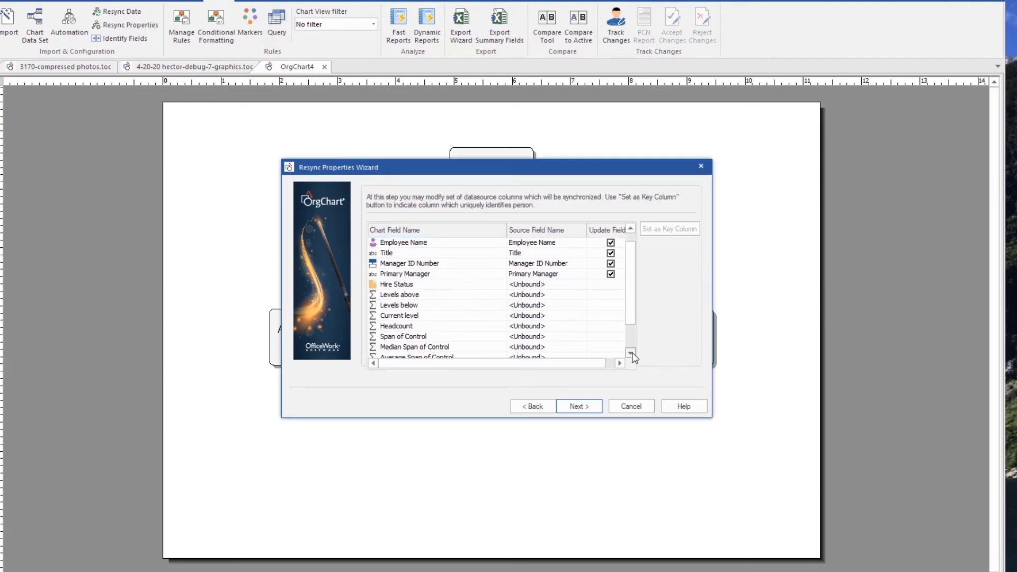
pyautogui.click(630, 353)
pyautogui.click(630, 353)
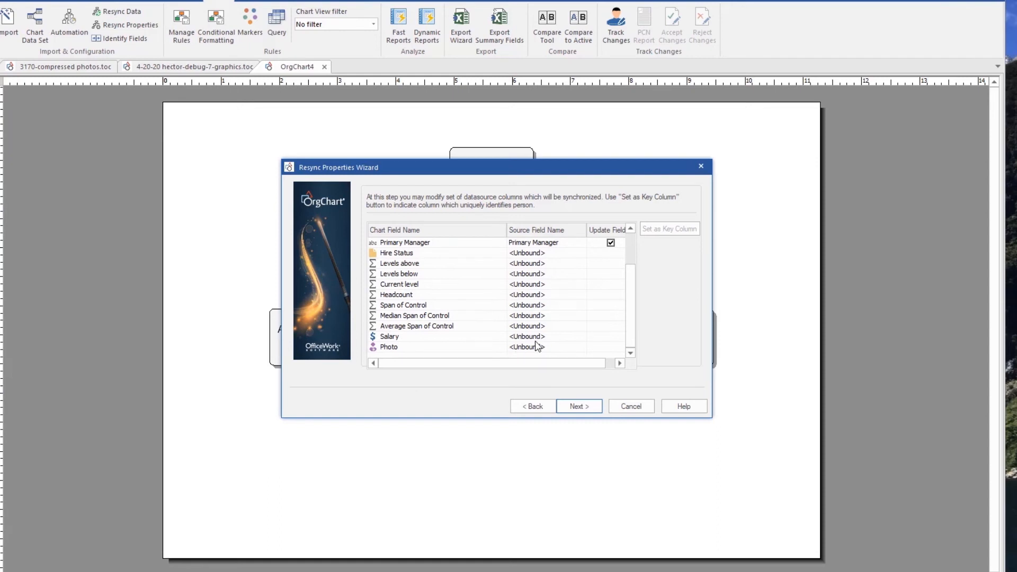
pyautogui.click(552, 337)
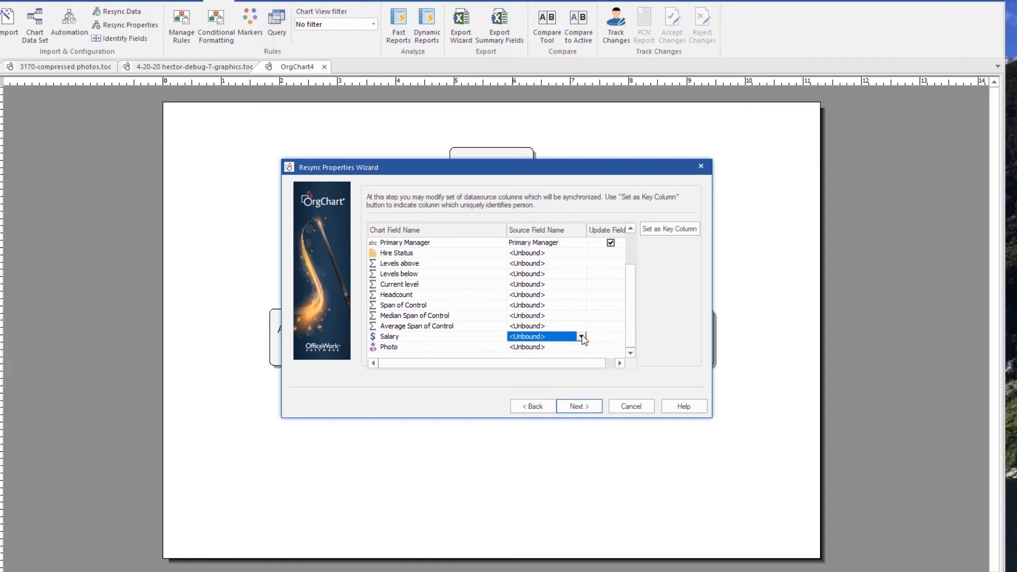
pyautogui.click(582, 337)
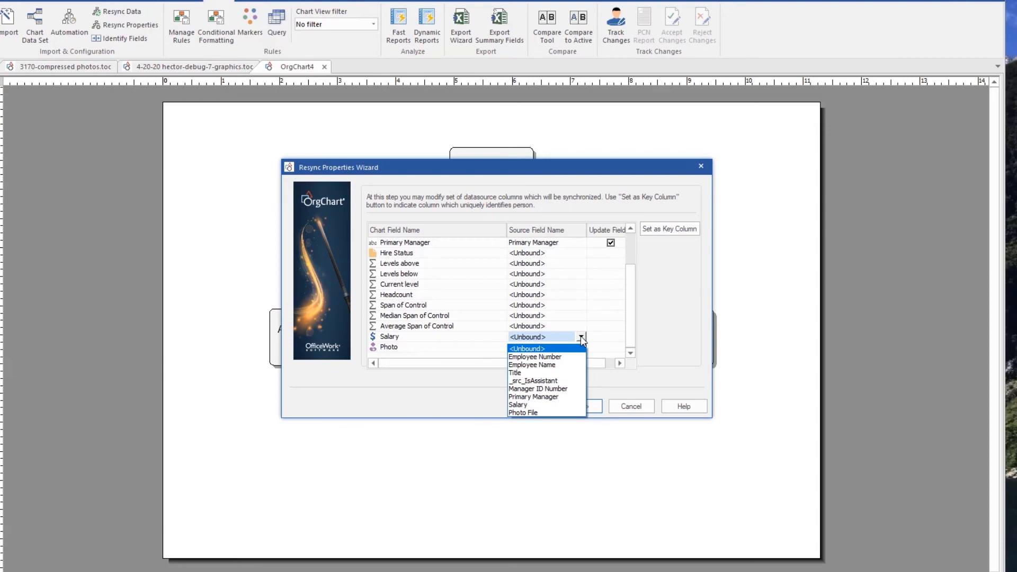
pyautogui.click(531, 407)
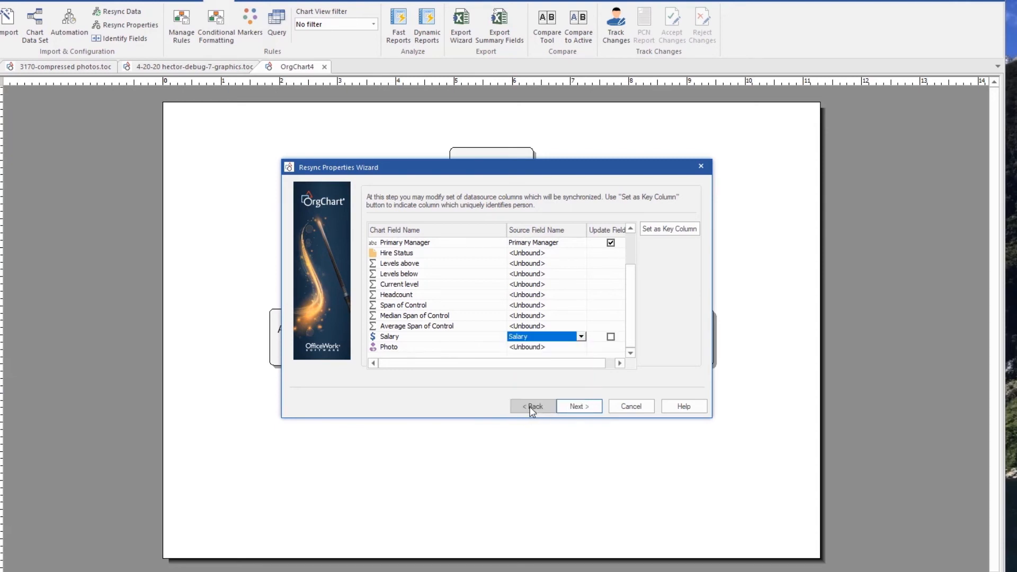
pyautogui.click(612, 337)
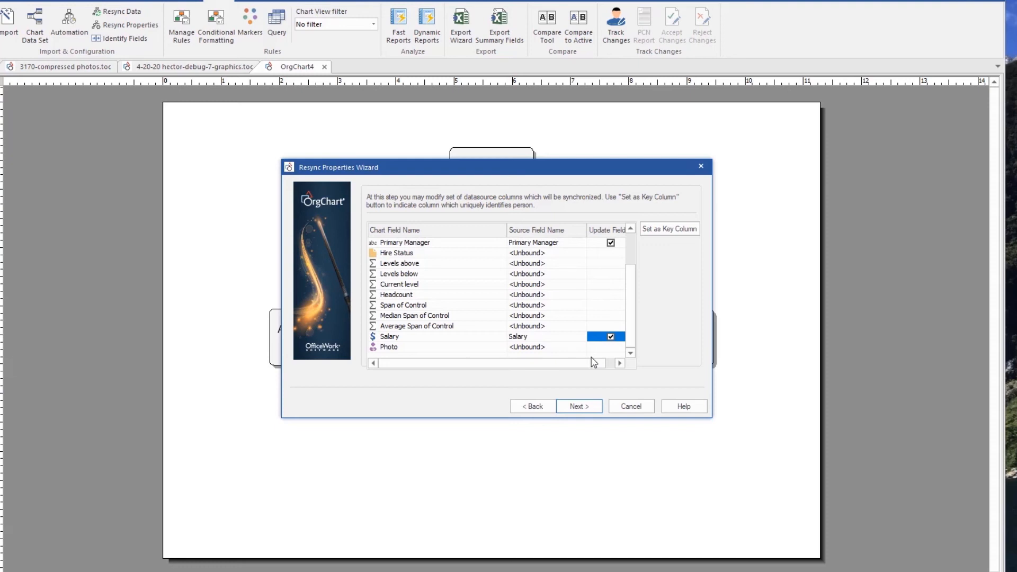
# Bind the Photo chart field to the Photo File source field and enable updating it during resync.
pyautogui.click(555, 348)
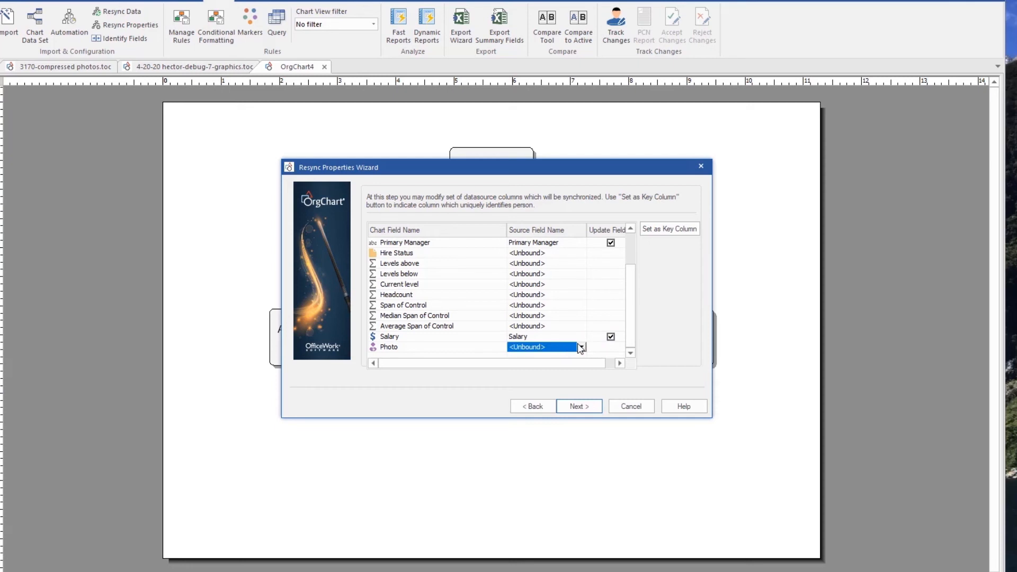
pyautogui.click(581, 347)
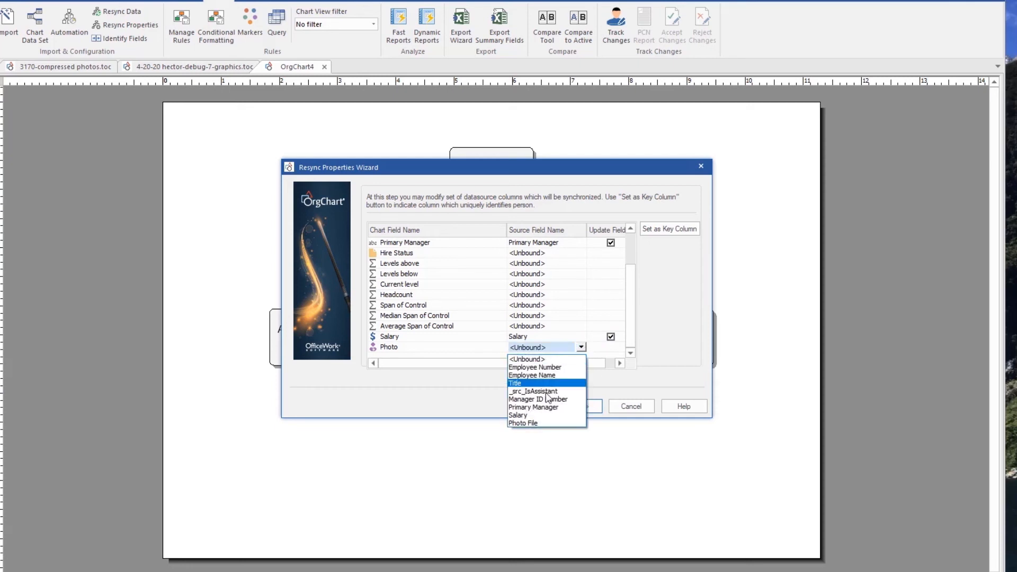
pyautogui.click(538, 427)
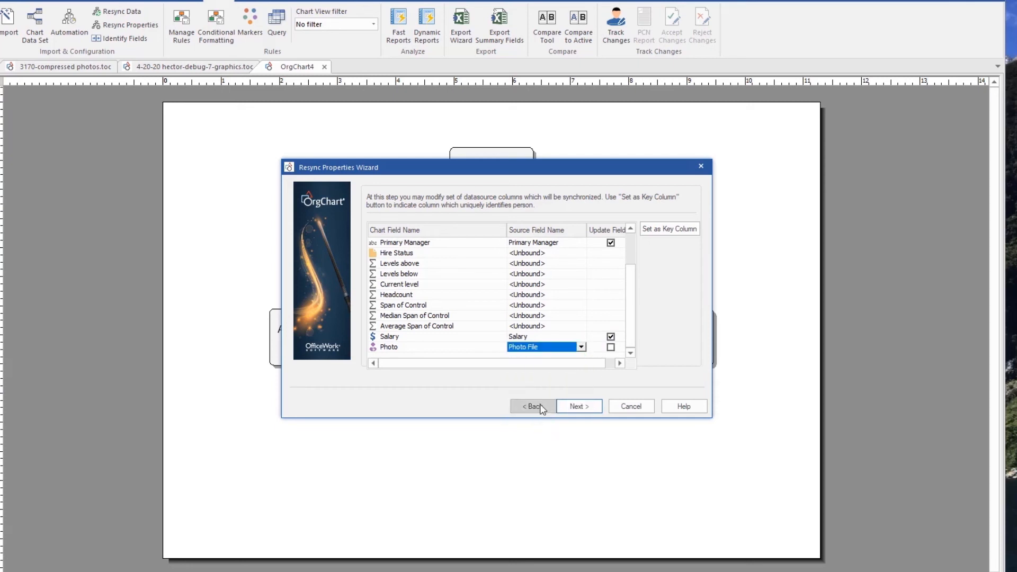
pyautogui.click(611, 349)
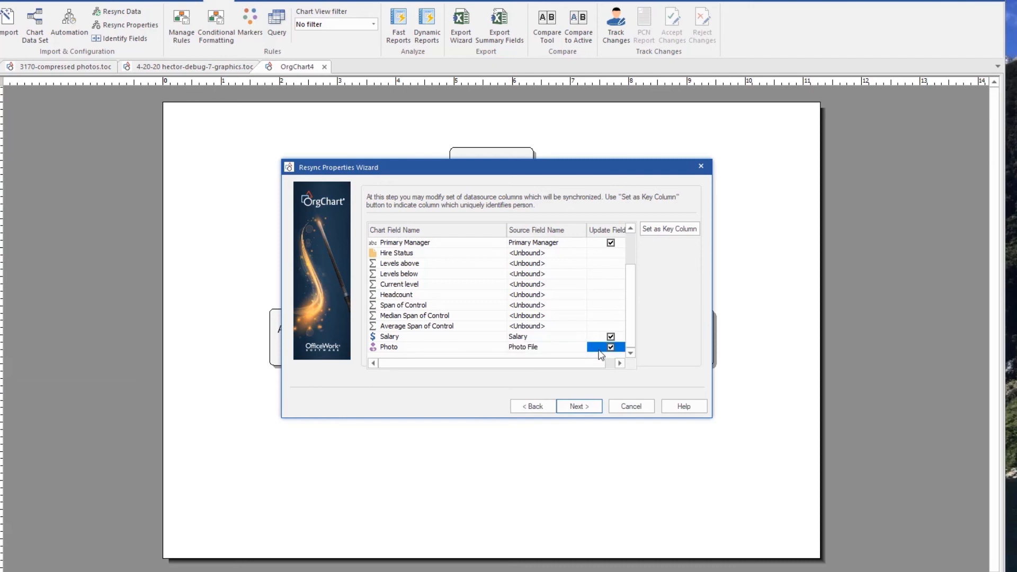
# Finish the resync setup with no divisions created and resync the chart data from the workbook.
pyautogui.click(582, 406)
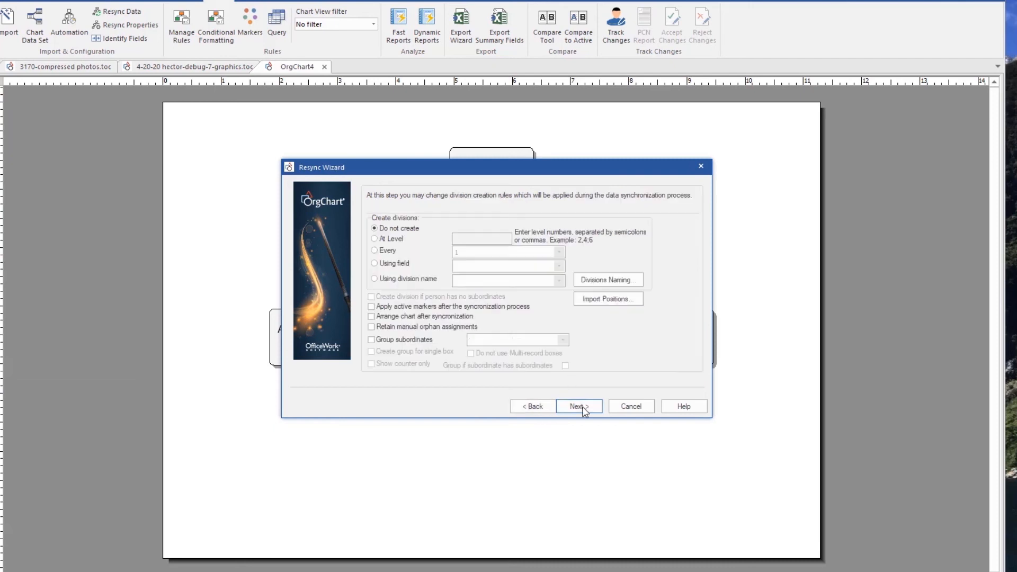
pyautogui.click(385, 230)
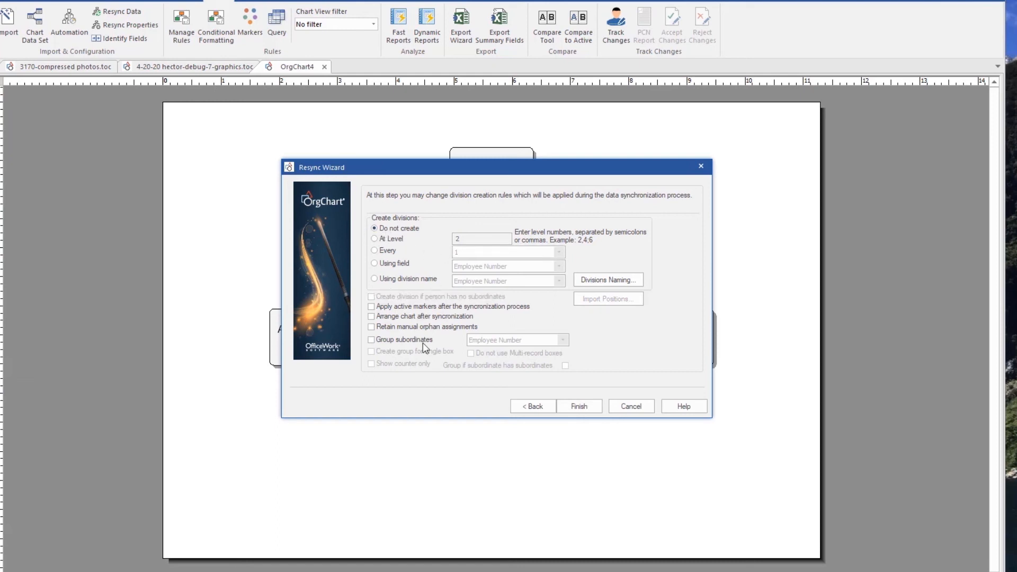
pyautogui.click(587, 404)
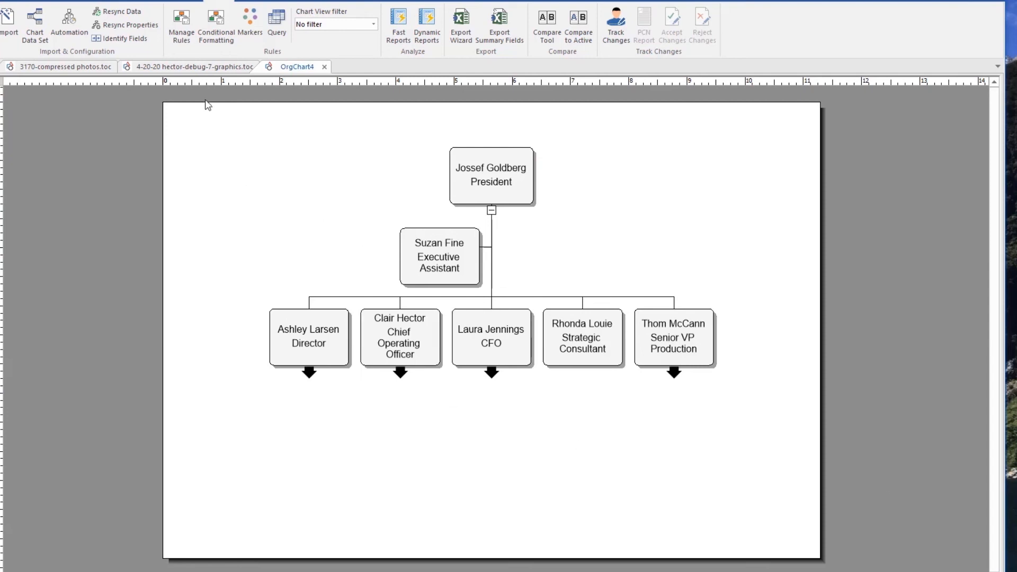
pyautogui.click(126, 13)
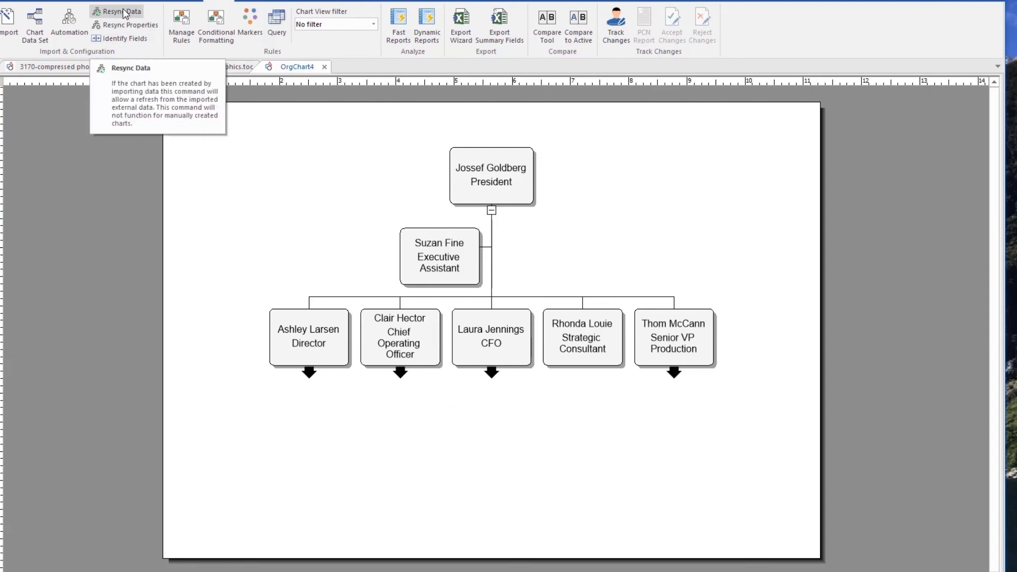
# In the President's box layout, add Salary with its field title below Title and Photo above Employee Name, applied to the entire chart.
pyautogui.click(532, 203)
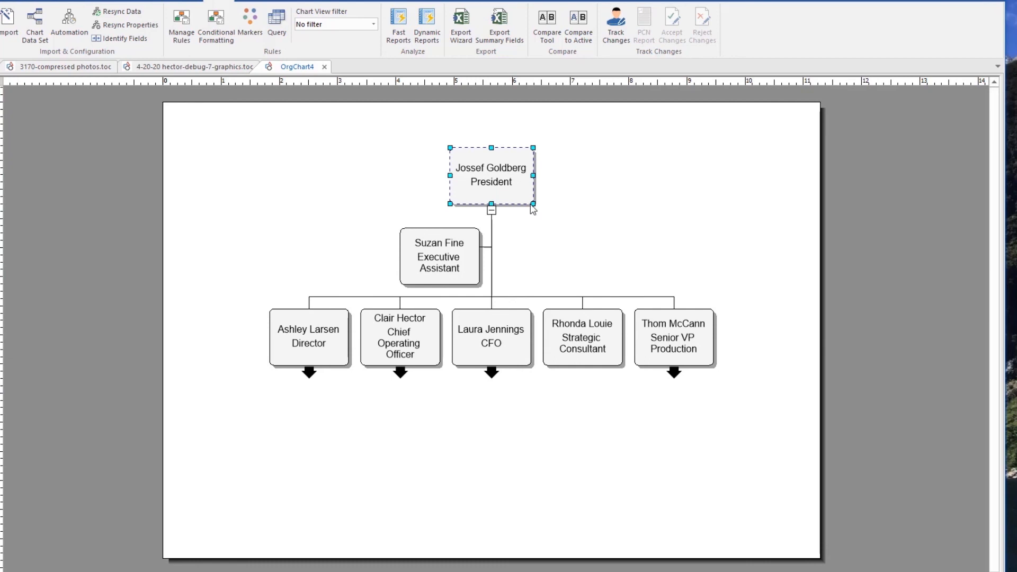
pyautogui.rightClick(531, 205)
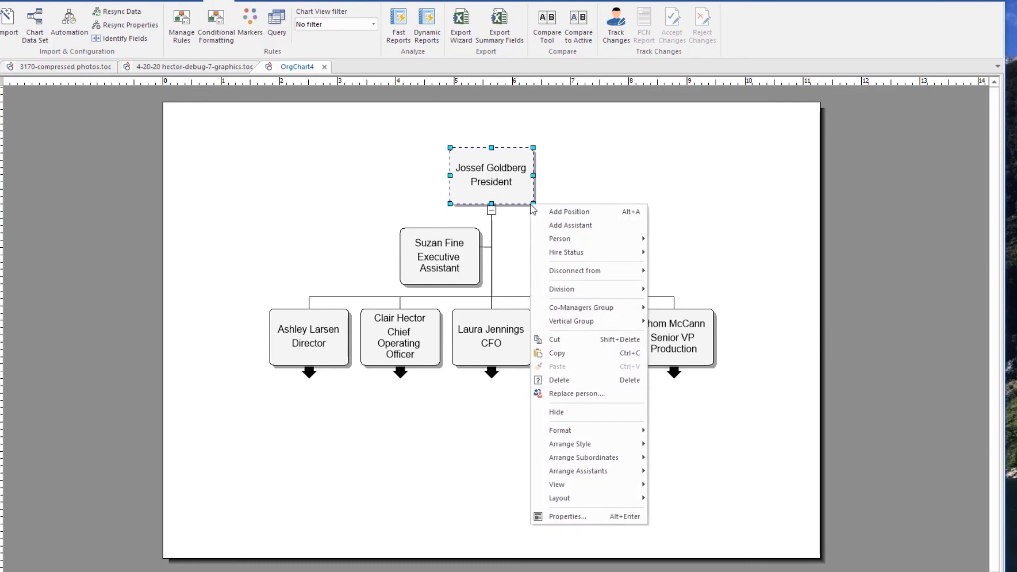
pyautogui.click(577, 513)
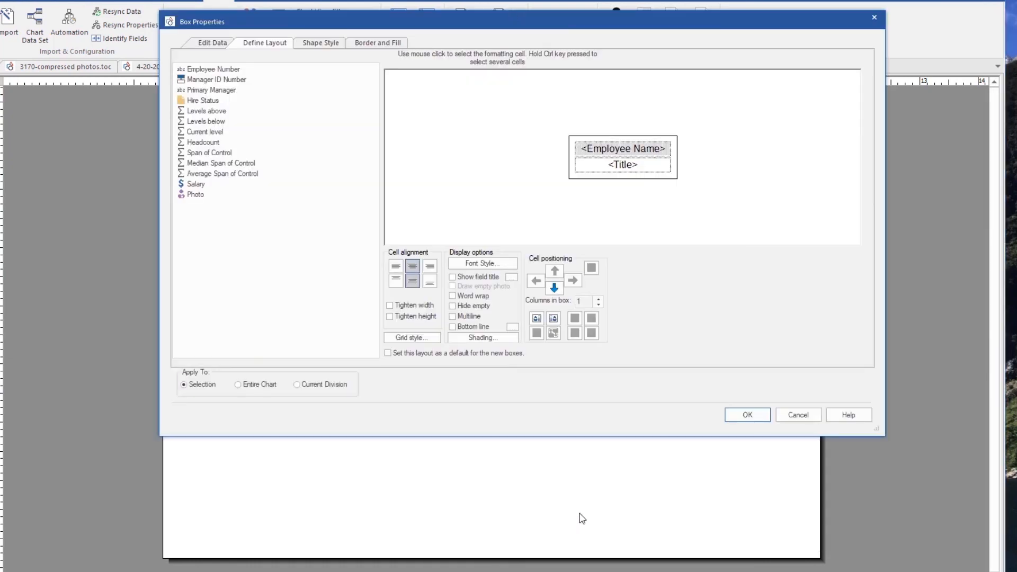
pyautogui.moveTo(202, 186); pyautogui.dragTo(637, 186)
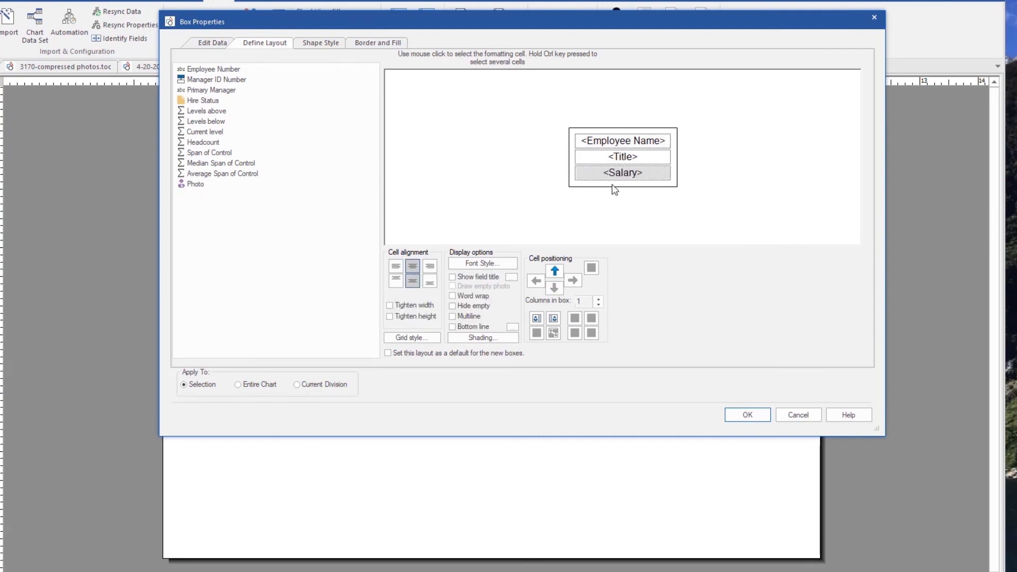
pyautogui.click(453, 277)
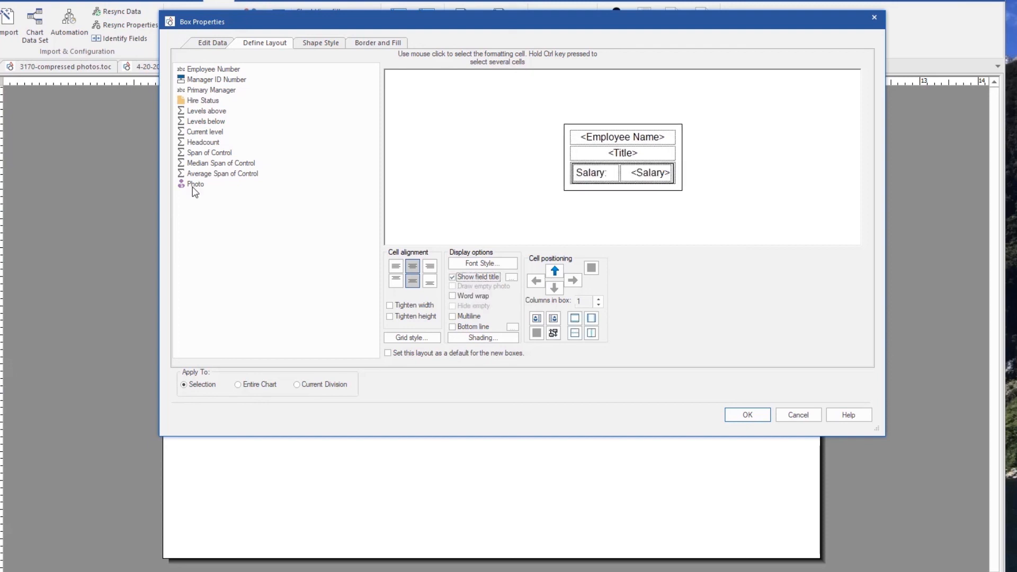
pyautogui.moveTo(197, 188)
pyautogui.mouseDown()
pyautogui.moveTo(638, 133)
pyautogui.moveTo(621, 123)
pyautogui.mouseUp()
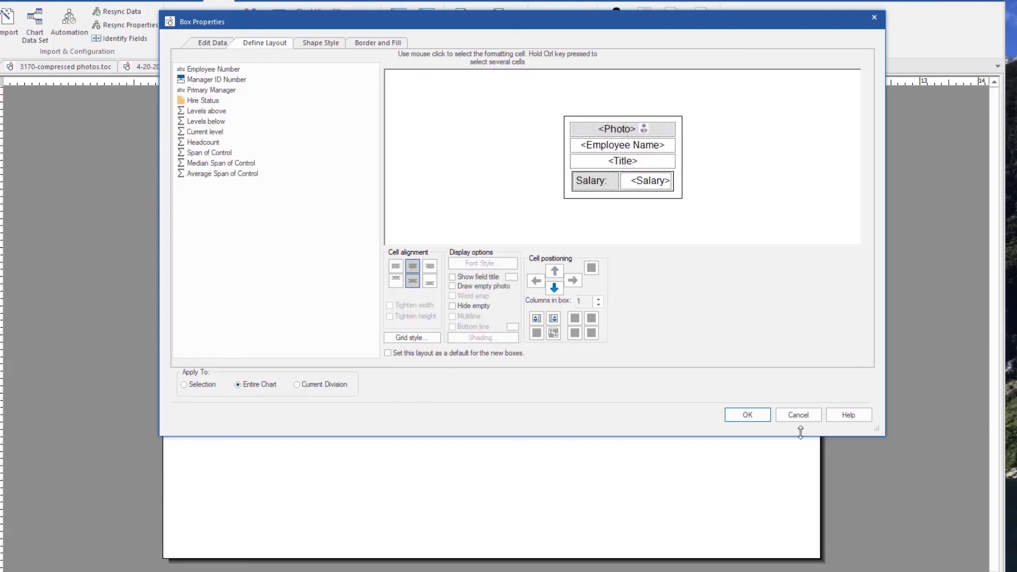
pyautogui.click(755, 419)
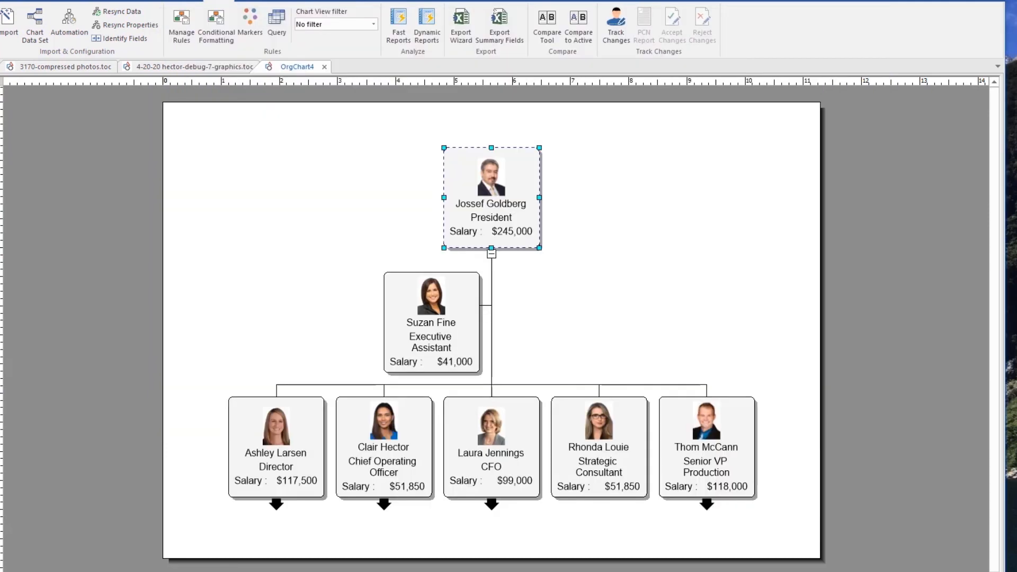